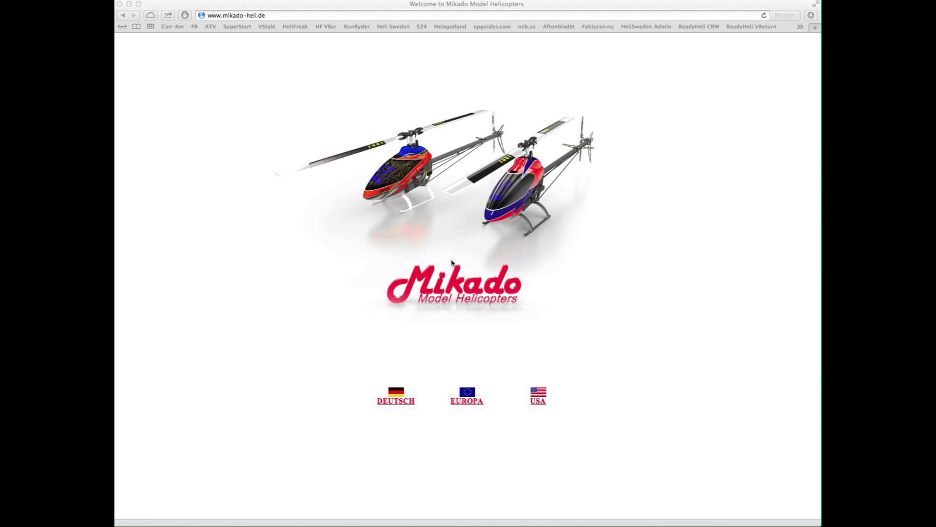
Enter the European (EUROPA) Mikado shop and go to its 'To login / To register' page.
{"action": "left_click", "coordinate": [466, 406]}
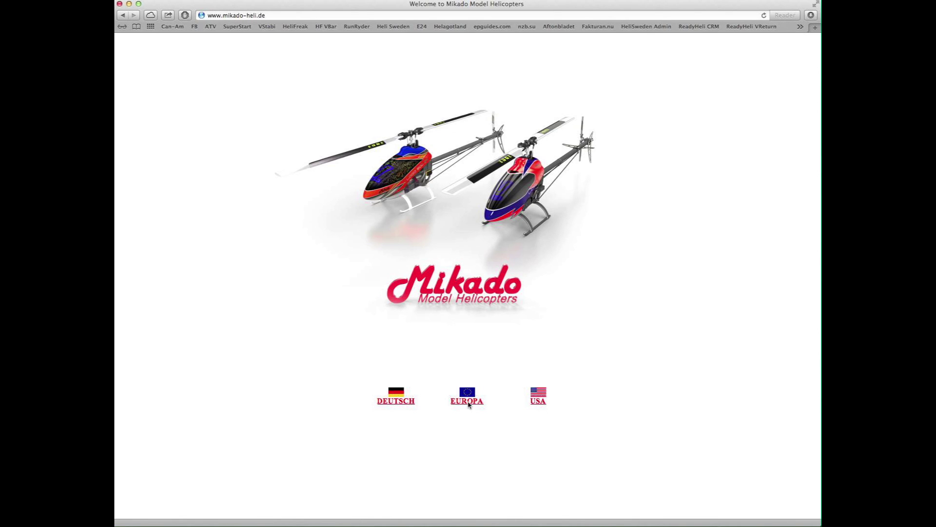
{"action": "left_click", "coordinate": [468, 405]}
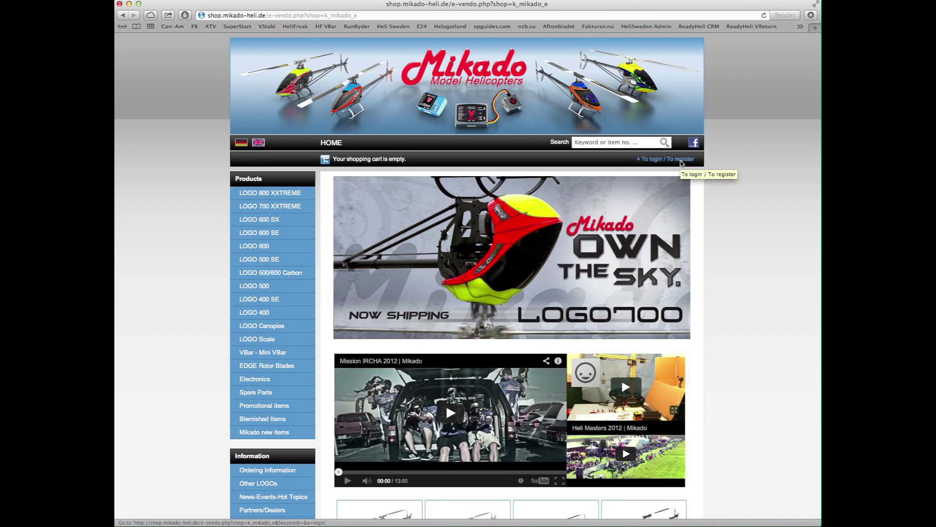
{"action": "left_click", "coordinate": [681, 159]}
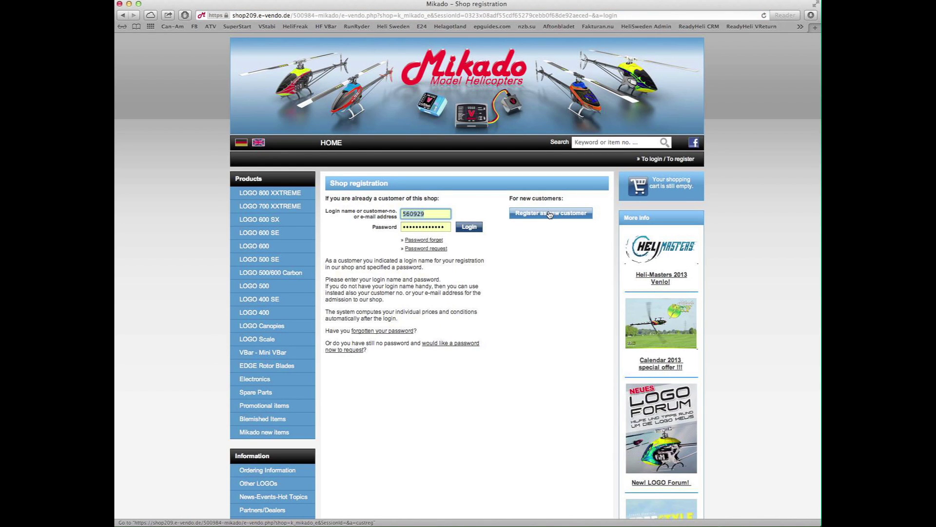
Start 'Register as new customer' and scroll the form down to its login data section.
{"action": "left_click", "coordinate": [550, 215]}
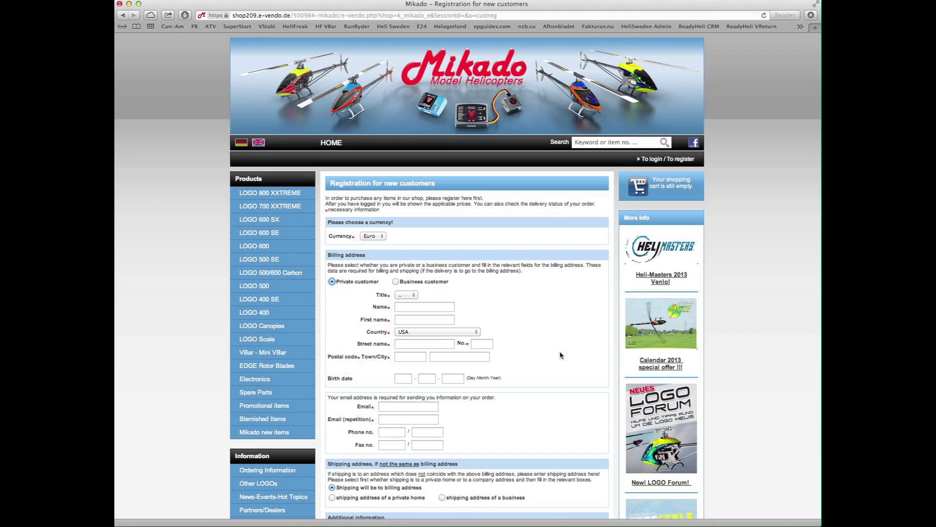
{"action": "scroll", "coordinate": [559, 355], "scroll_direction": "down", "scroll_amount": 5}
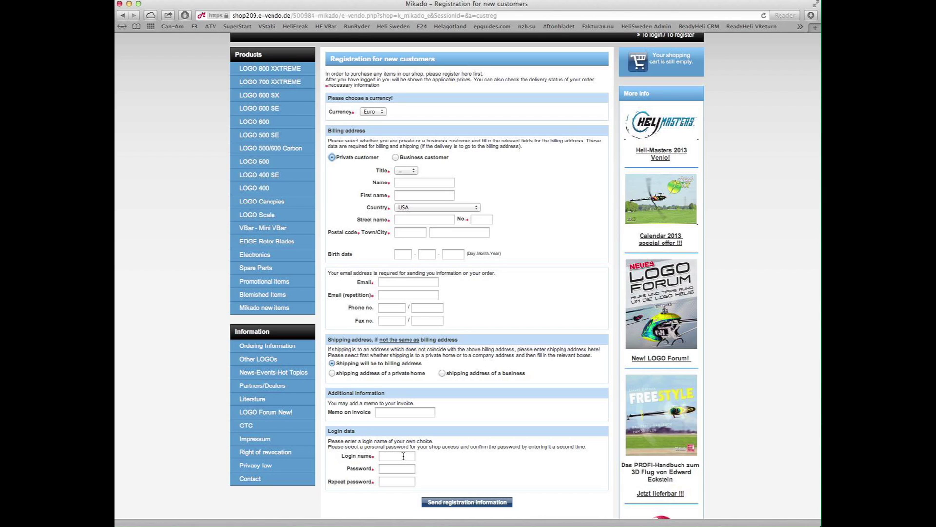
Load vstabi.info, log out of the current session, and use Anmelden on the login page.
{"action": "left_click", "coordinate": [333, 16]}
{"action": "type", "text": "vstabi.info"}
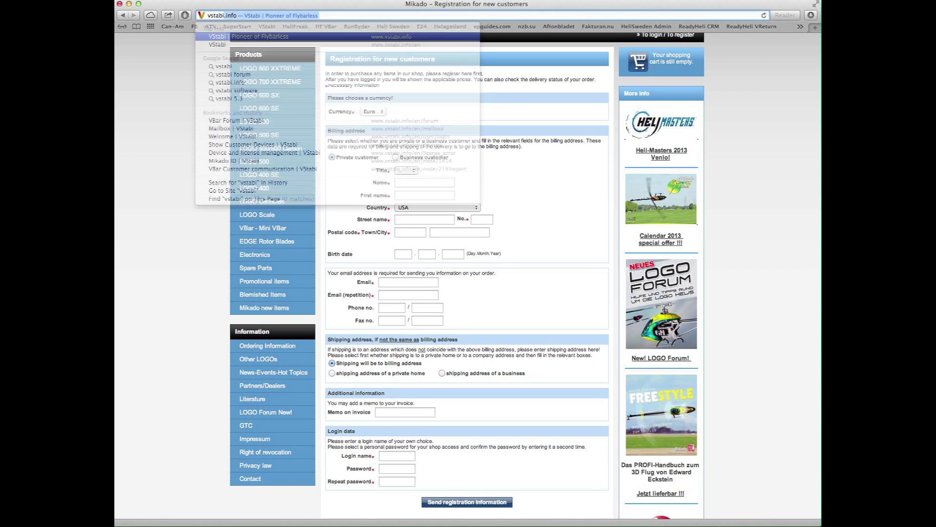
{"action": "key", "text": "Return"}
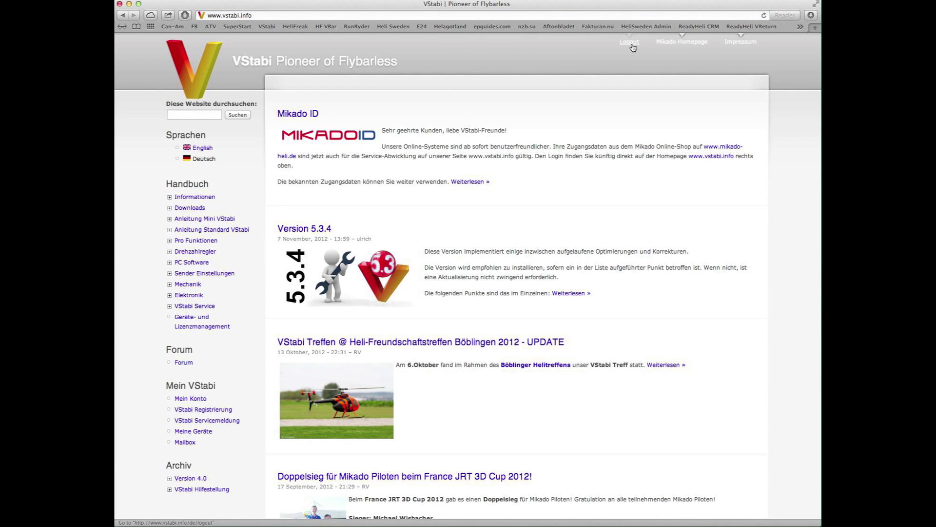
{"action": "left_click", "coordinate": [630, 43]}
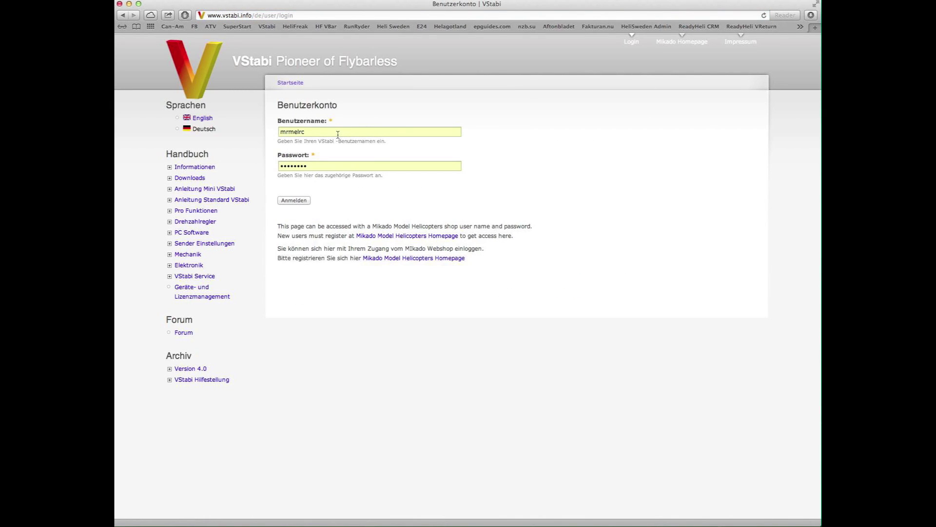
{"action": "left_click", "coordinate": [301, 204]}
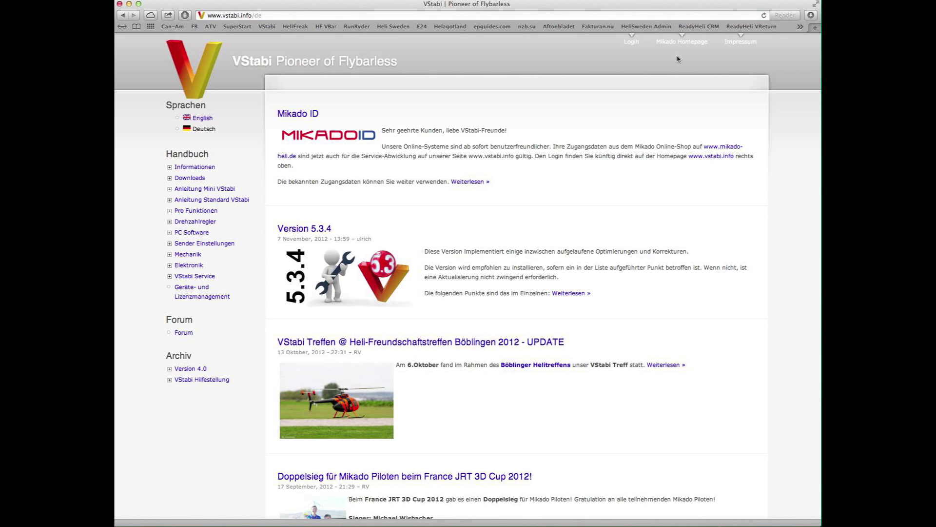
Switch vstabi.info to English and log in, reaching the VBar license key request page.
{"action": "left_click", "coordinate": [202, 119]}
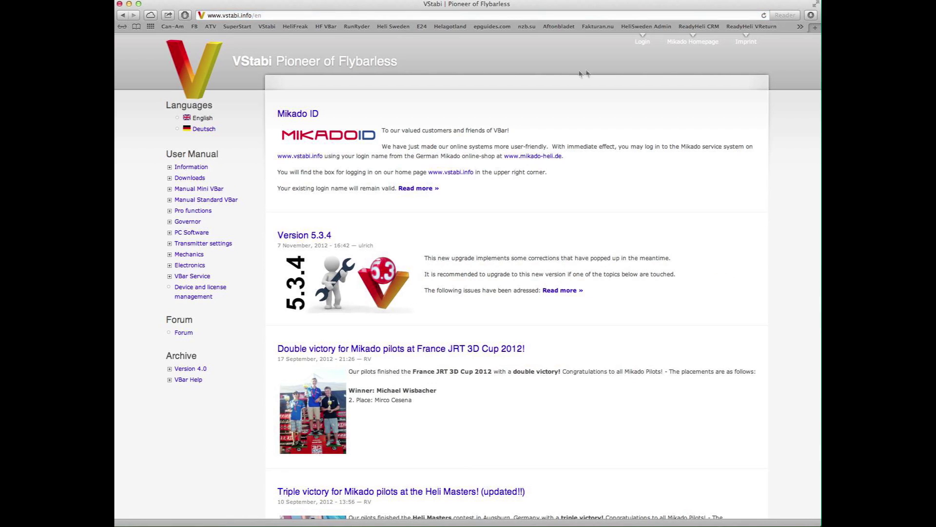
{"action": "left_click", "coordinate": [641, 43]}
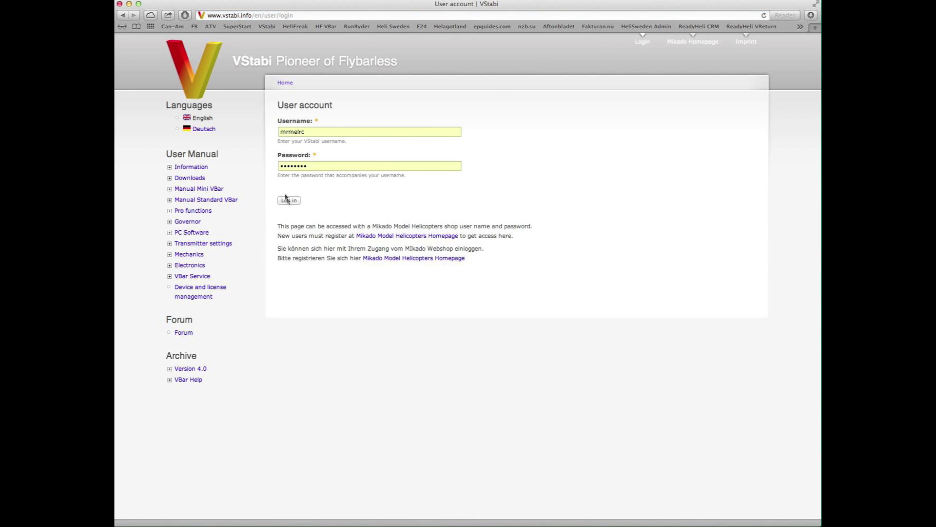
{"action": "left_click", "coordinate": [288, 200]}
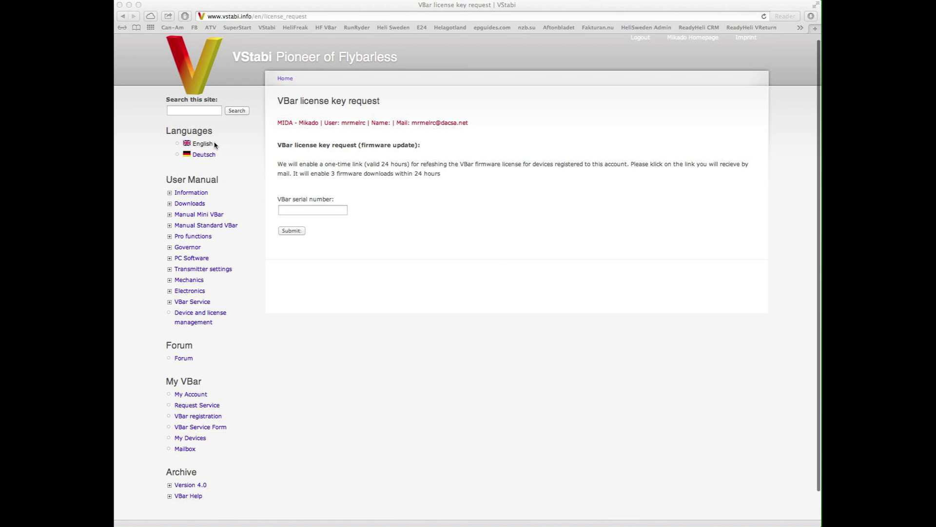
{"action": "scroll", "coordinate": [288, 285], "scroll_direction": "down", "scroll_amount": 1}
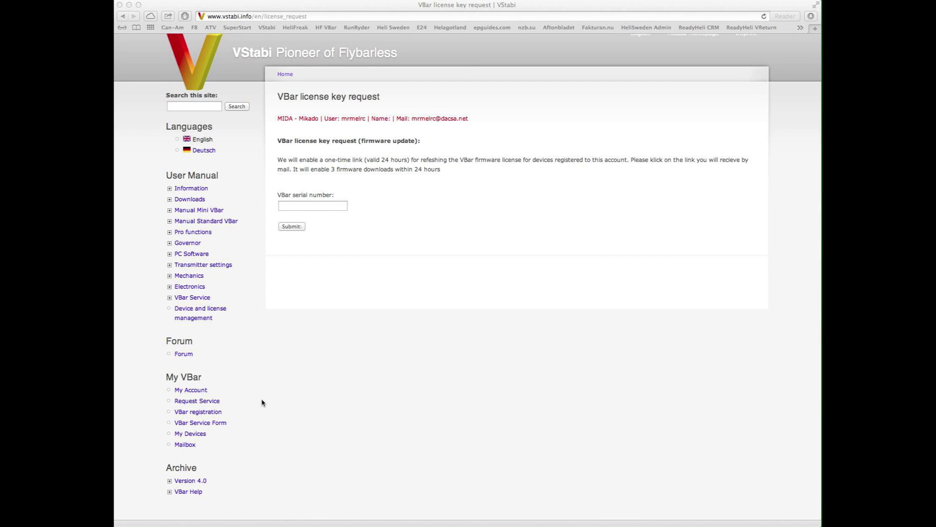
In My Account, choose English as the account language and save the settings.
{"action": "left_click", "coordinate": [189, 392]}
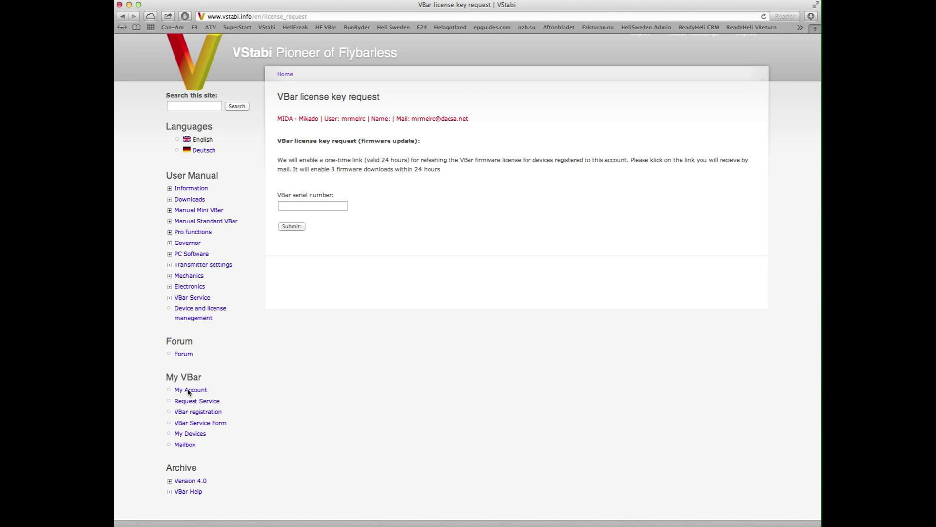
{"action": "left_click", "coordinate": [189, 392]}
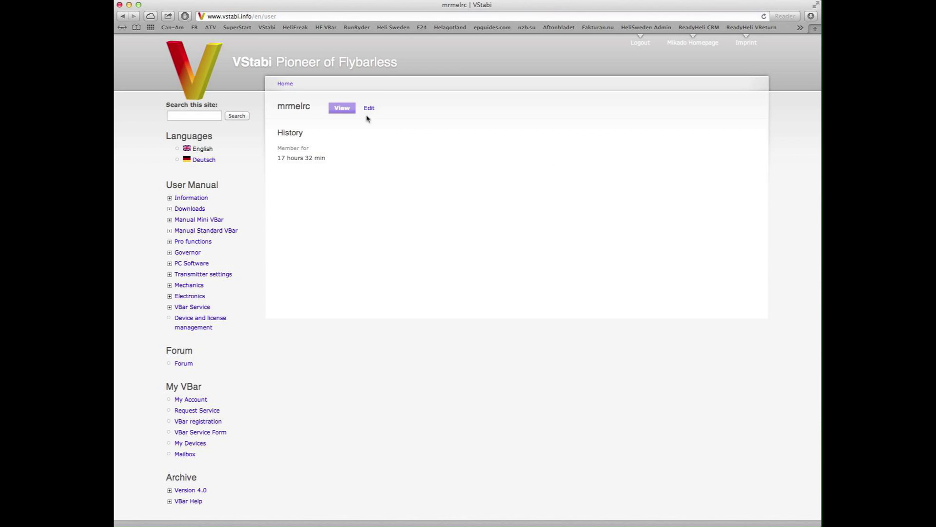
{"action": "left_click", "coordinate": [370, 110]}
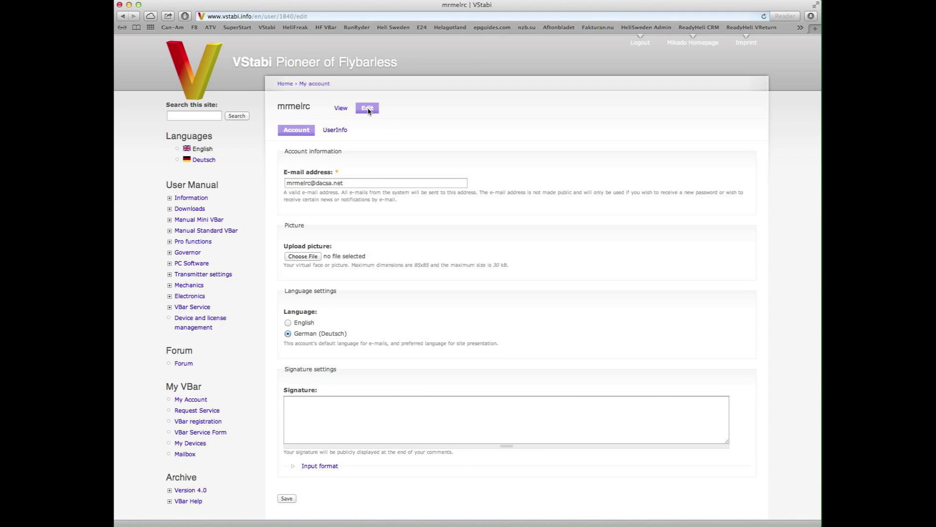
{"action": "left_click", "coordinate": [301, 323]}
{"action": "left_click", "coordinate": [287, 498]}
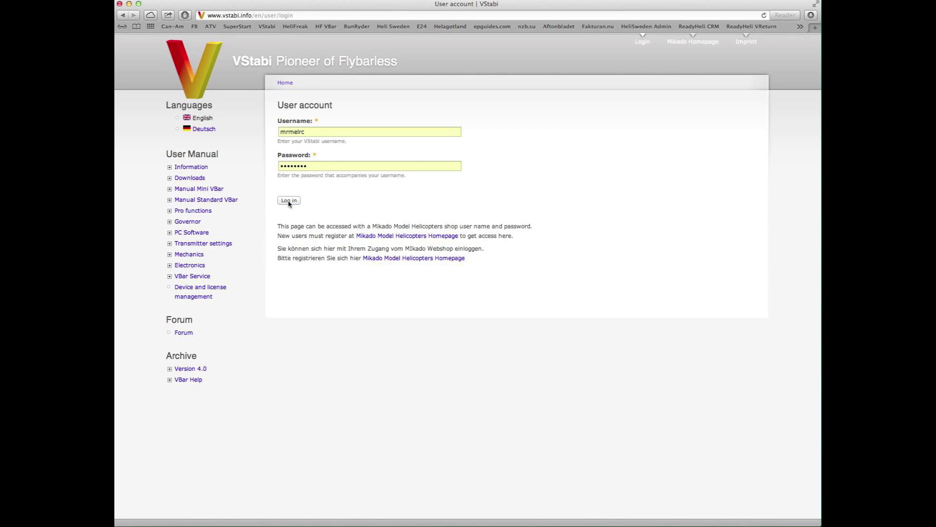
From the VBar users welcome page, open My Devices to see the still-empty device list.
{"action": "left_click", "coordinate": [289, 201]}
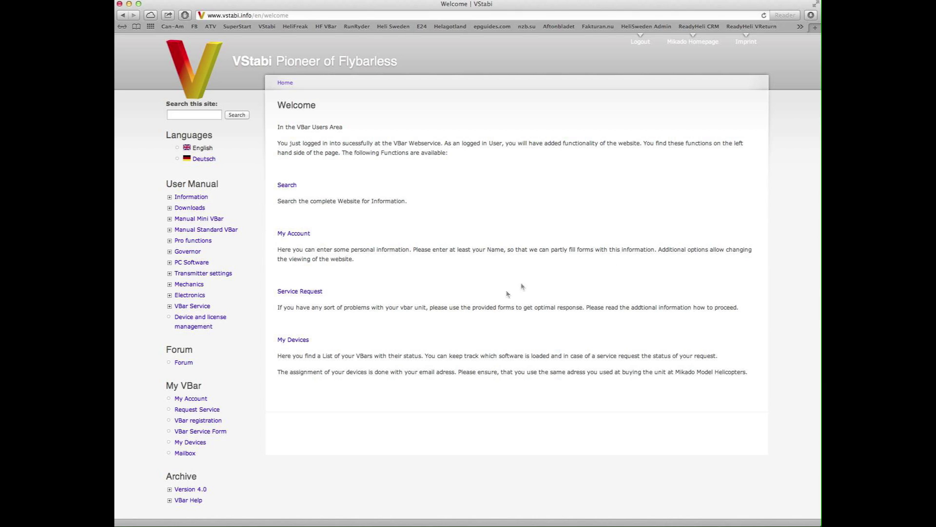
{"action": "left_click", "coordinate": [303, 343]}
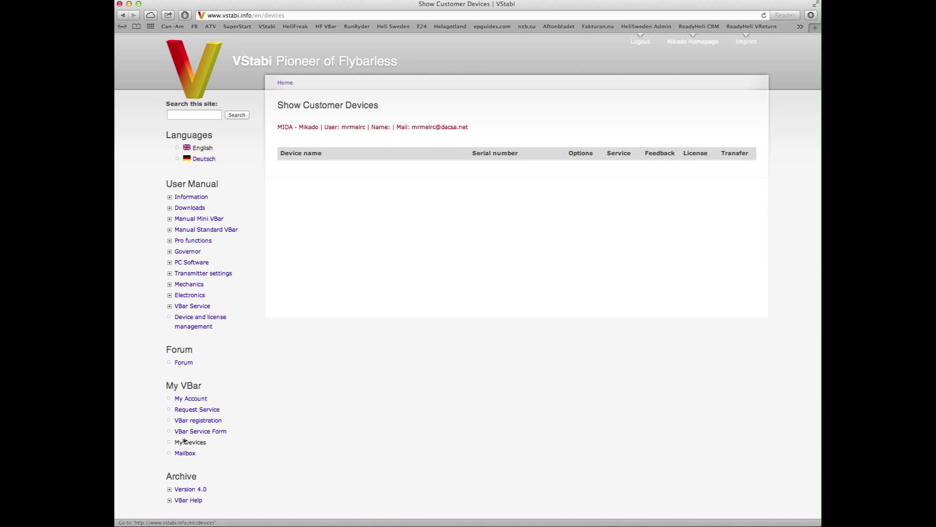
Paste the VBar serial number into the VBar registration form and submit it.
{"action": "left_click", "coordinate": [207, 422]}
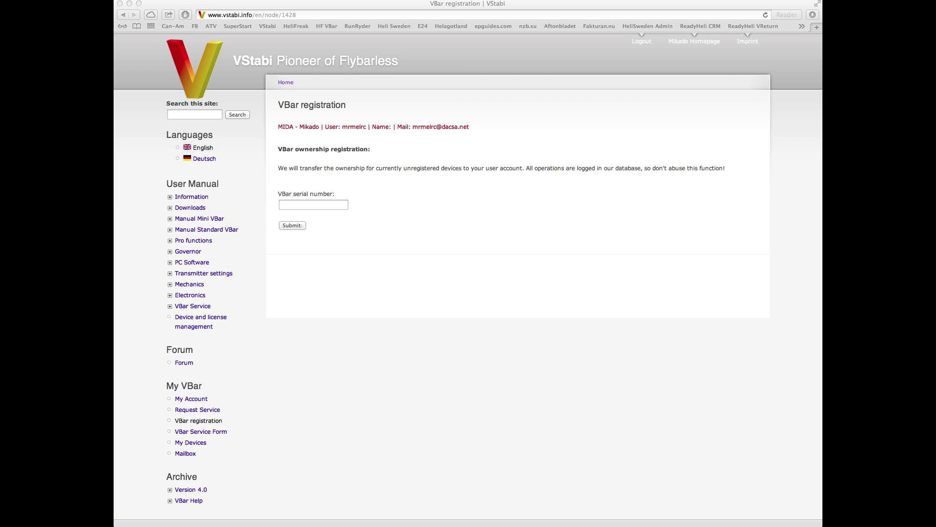
{"action": "left_click", "coordinate": [328, 205]}
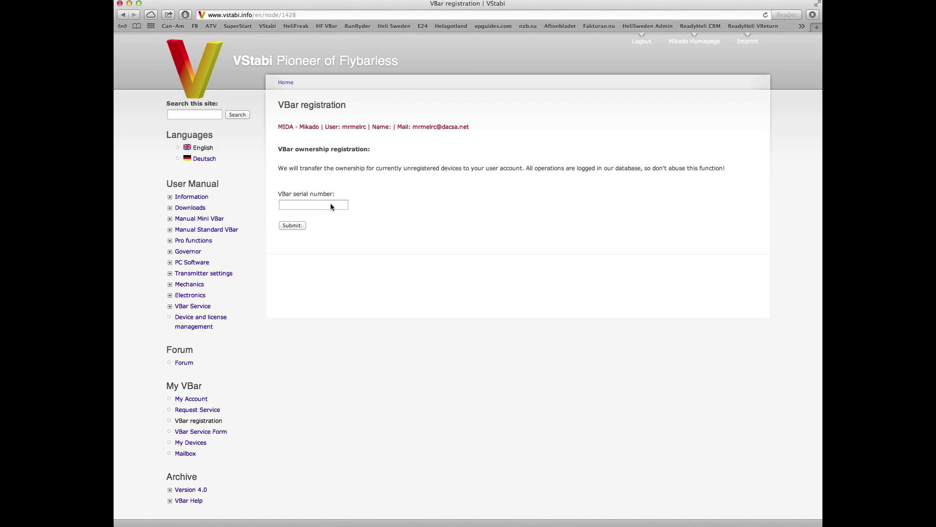
{"action": "left_click", "coordinate": [331, 205]}
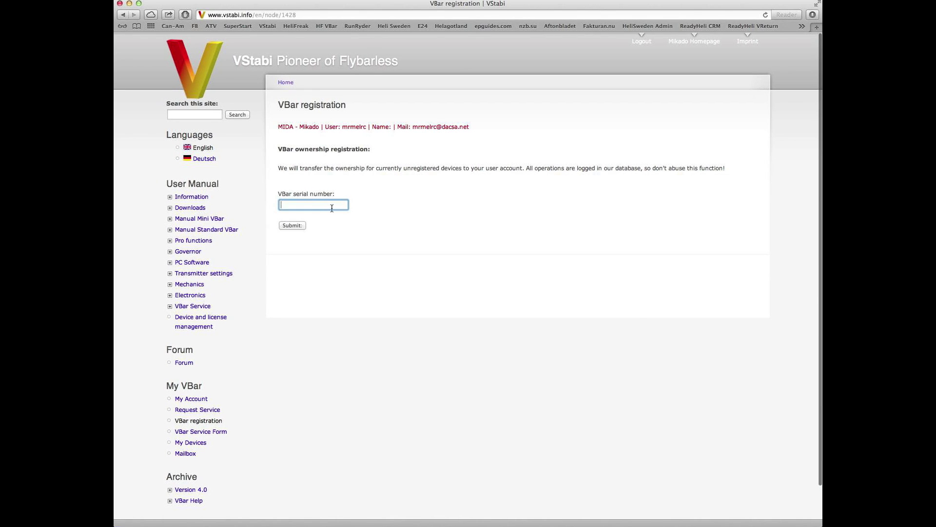
{"action": "key", "text": "super+v"}
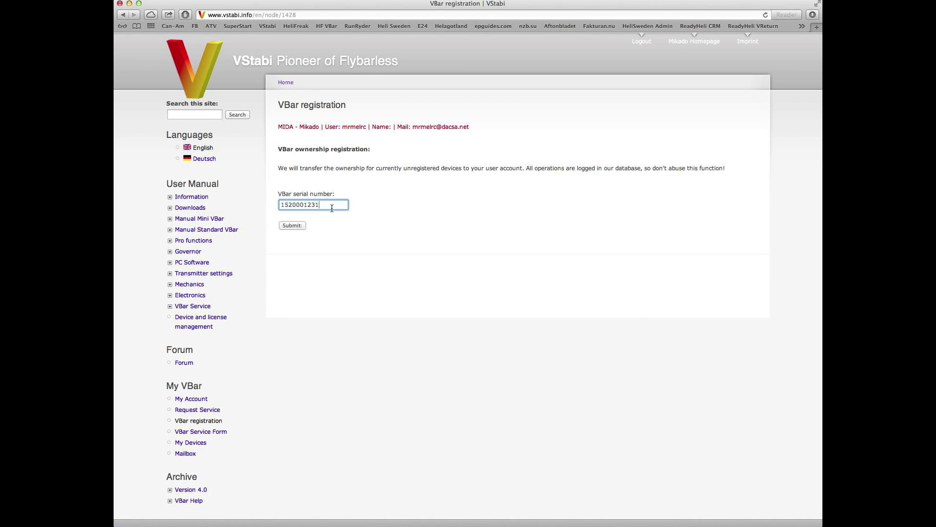
{"action": "left_click", "coordinate": [293, 226]}
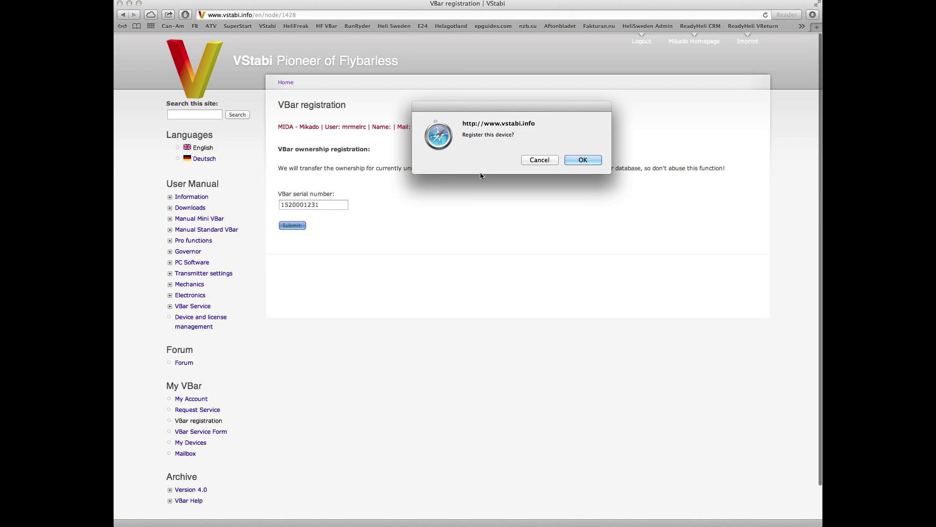
Confirm the registration, then expand the Mini VStabi row's options showing Version 5.3 PL 1 Express.
{"action": "left_click", "coordinate": [584, 165]}
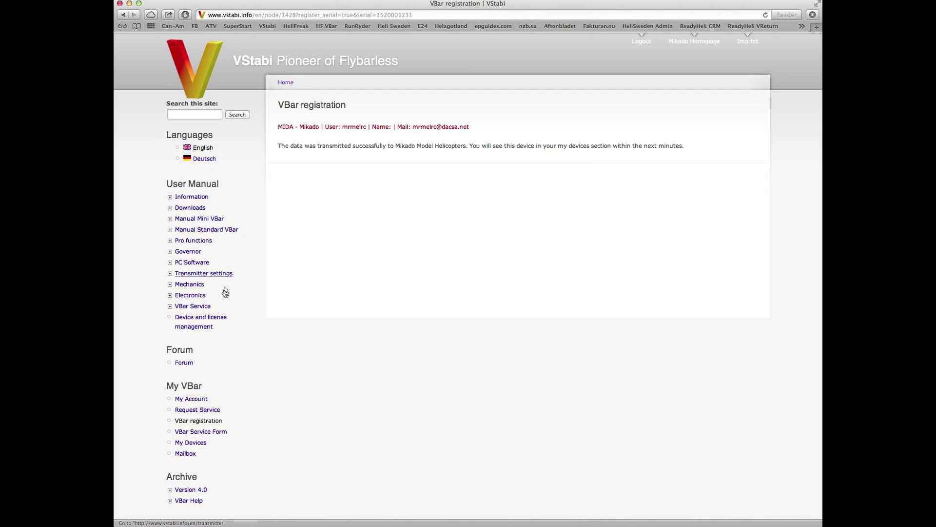
{"action": "left_click", "coordinate": [196, 444]}
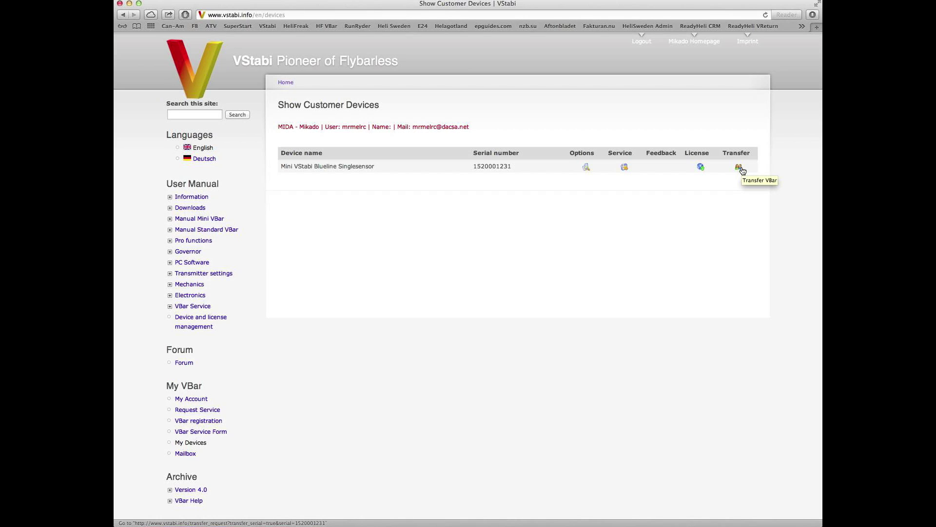
{"action": "left_click", "coordinate": [587, 167]}
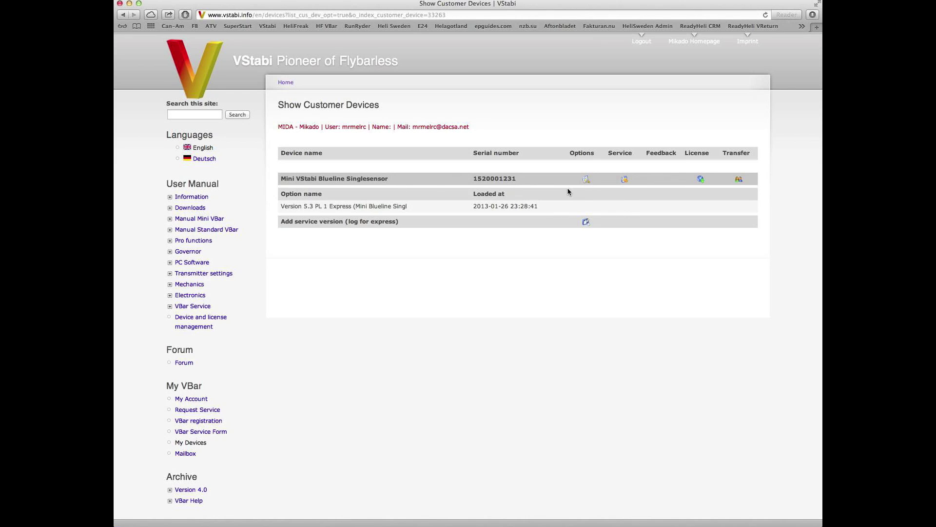
Request a license key for the Mini VStabi Blueline Singlesensor from My Devices and confirm with OK.
{"action": "left_click", "coordinate": [213, 320]}
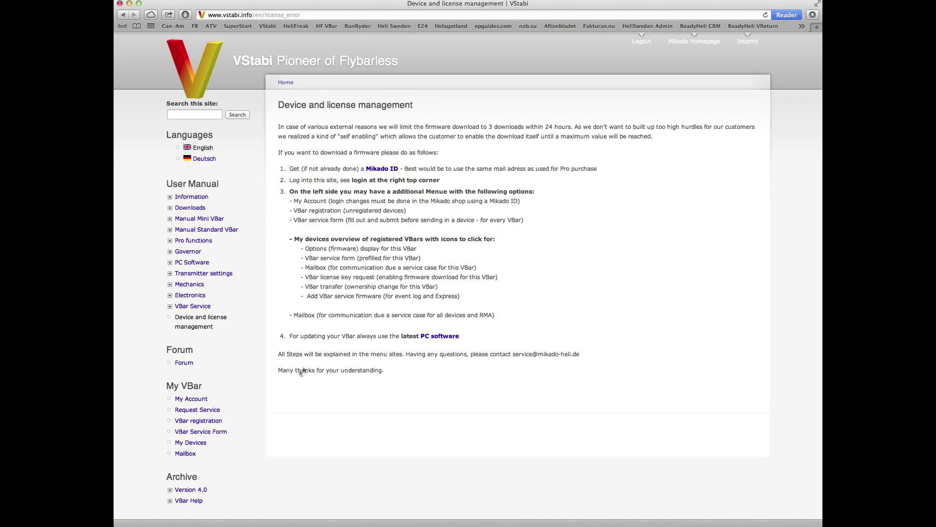
{"action": "left_click", "coordinate": [193, 444]}
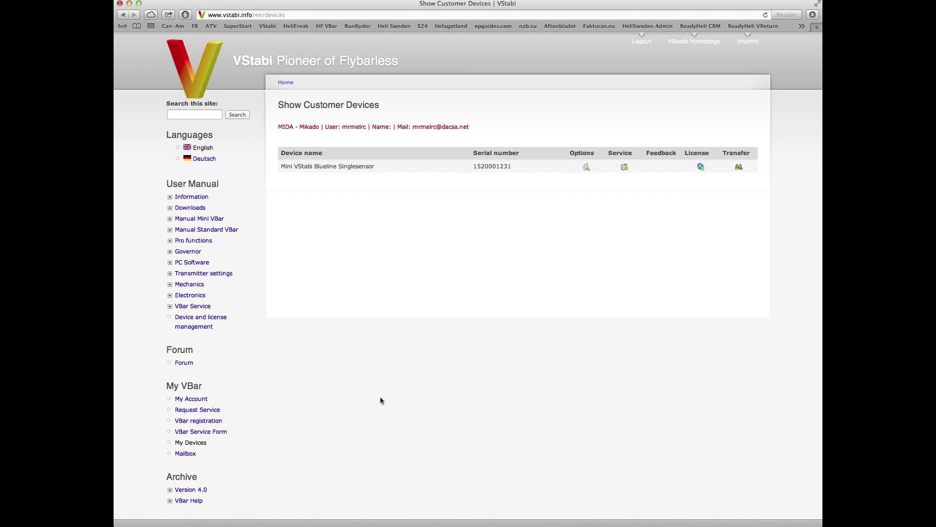
{"action": "left_click", "coordinate": [701, 168]}
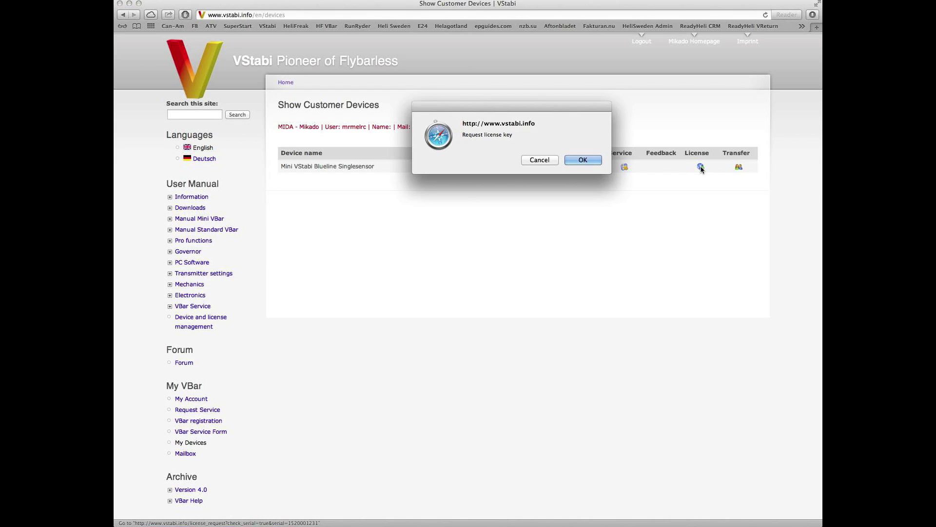
{"action": "left_click", "coordinate": [583, 160]}
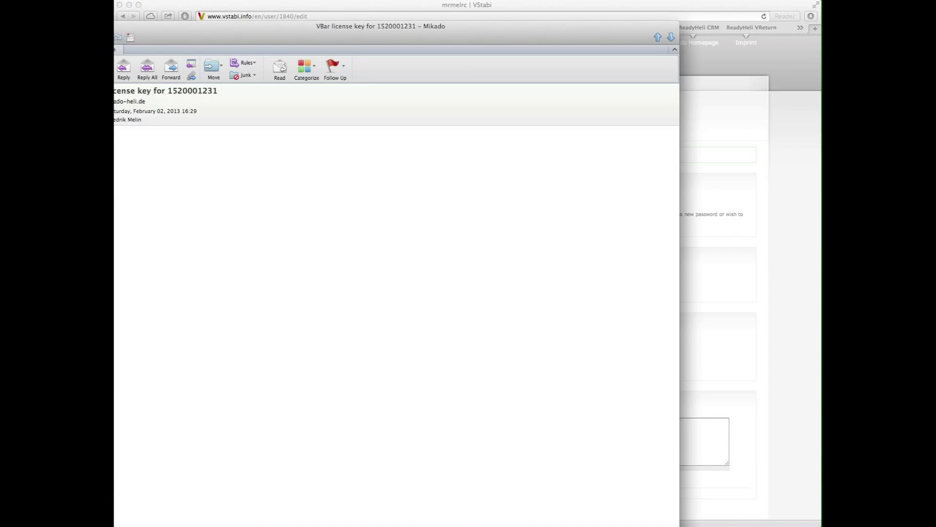
Follow the one-time link in the 'VBar license key' e-mail to activate the firmware license.
{"action": "left_click_drag", "start_coordinate": [228, 29], "coordinate": [325, 44]}
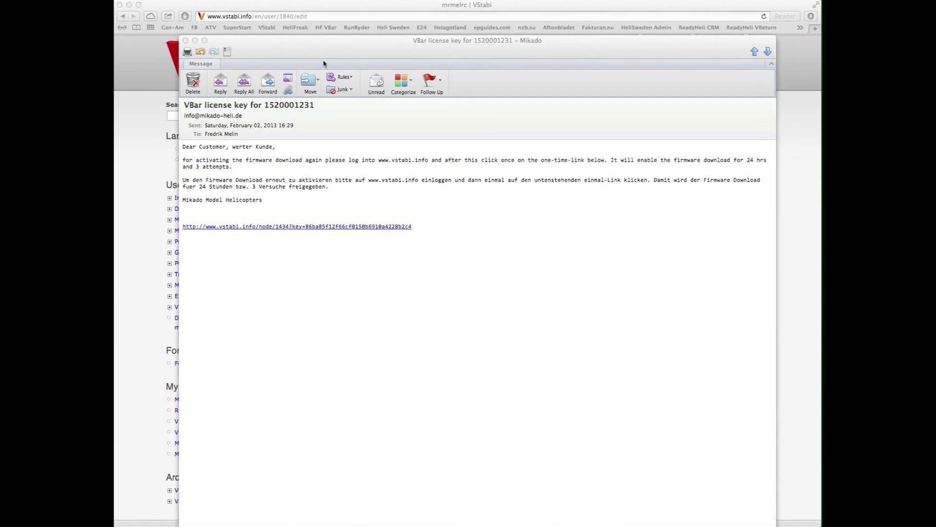
{"action": "left_click", "coordinate": [343, 227]}
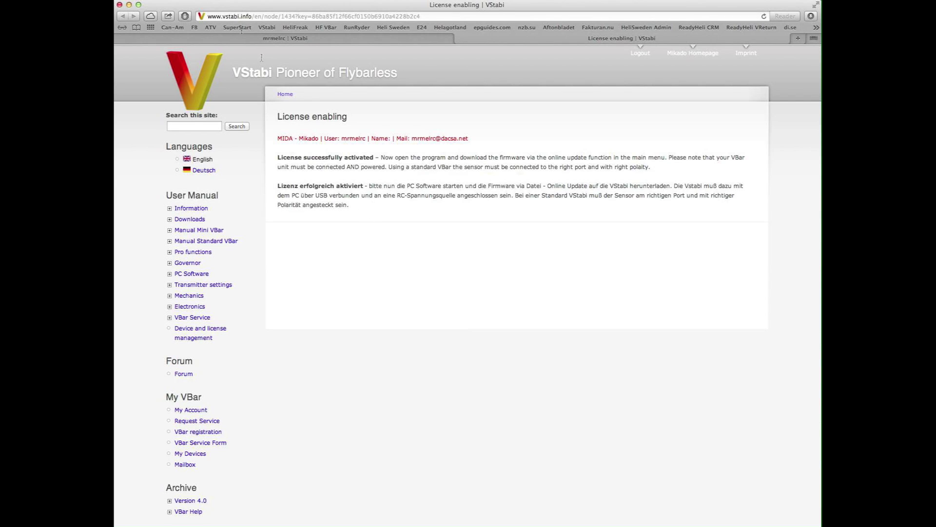
Return to Safari to view the page confirming 'License successfully activated'.
{"action": "key", "text": "ctrl+Up"}
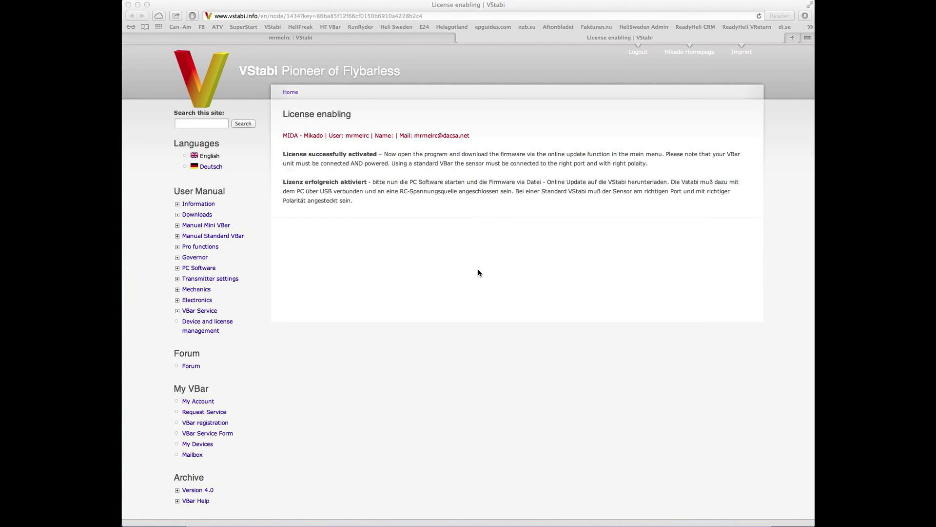
Open the VBar Service Form for the registered device from My Devices.
{"action": "left_click", "coordinate": [219, 415]}
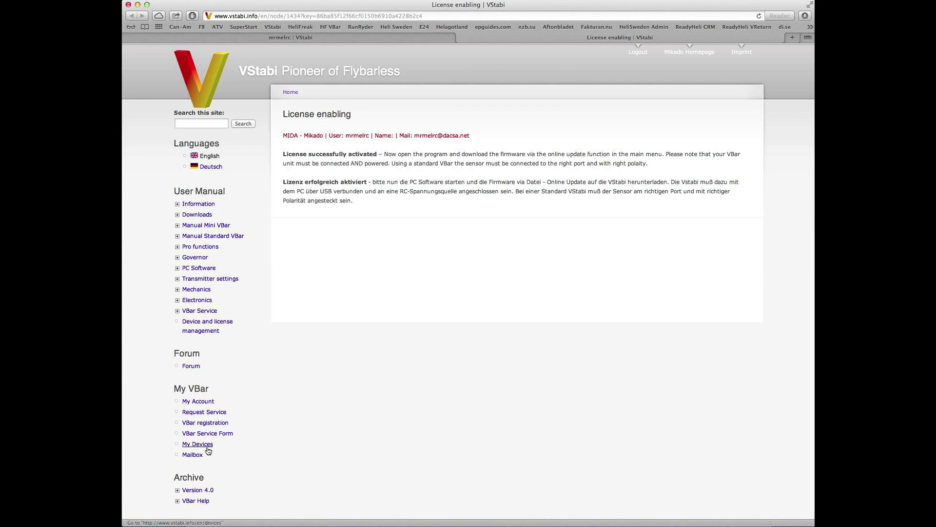
{"action": "left_click", "coordinate": [212, 444]}
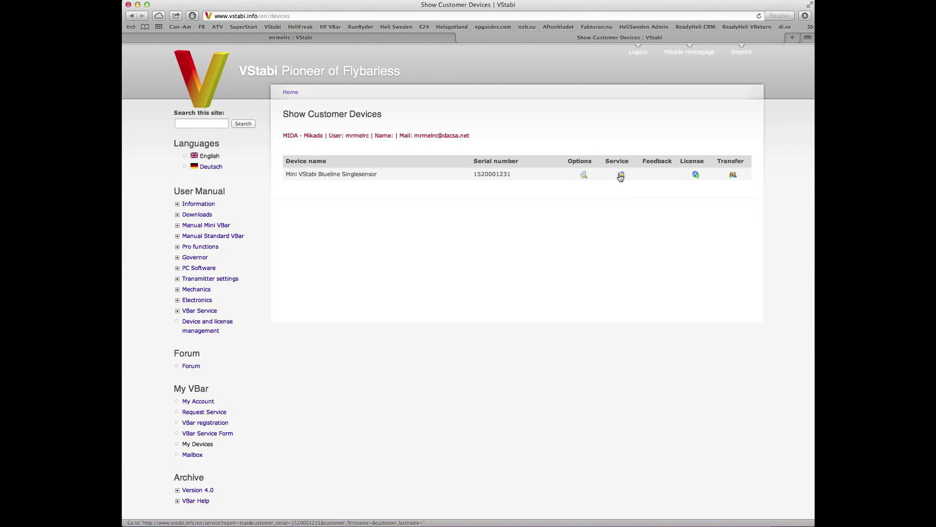
{"action": "left_click", "coordinate": [621, 175]}
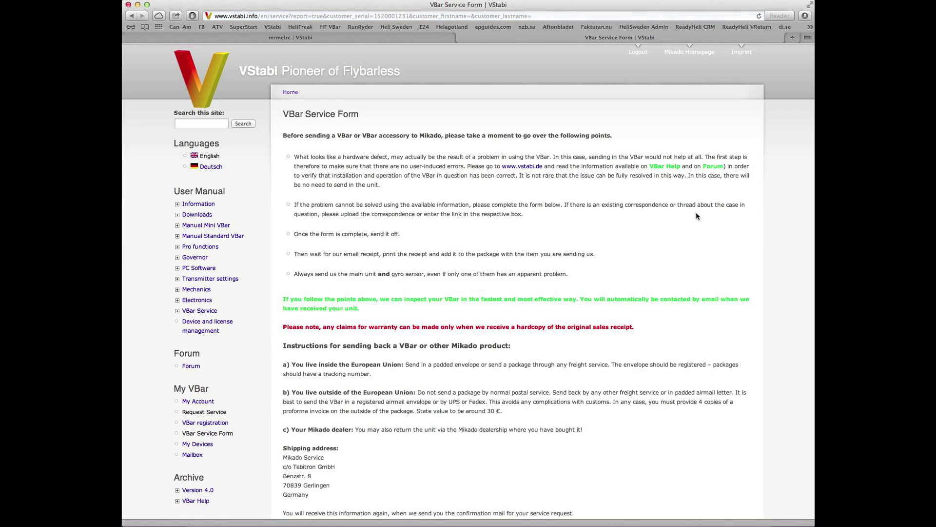
Review the service form and highlight the Mikado Service shipping address.
{"action": "scroll", "coordinate": [655, 258], "scroll_direction": "down", "scroll_amount": 3}
{"action": "scroll", "coordinate": [655, 258], "scroll_direction": "down", "scroll_amount": 15}
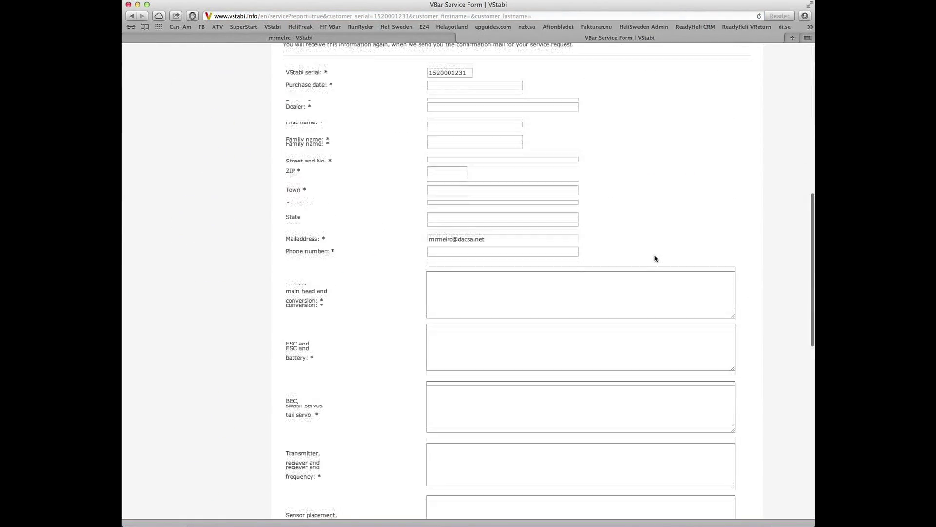
{"action": "scroll", "coordinate": [657, 252], "scroll_direction": "down", "scroll_amount": 3}
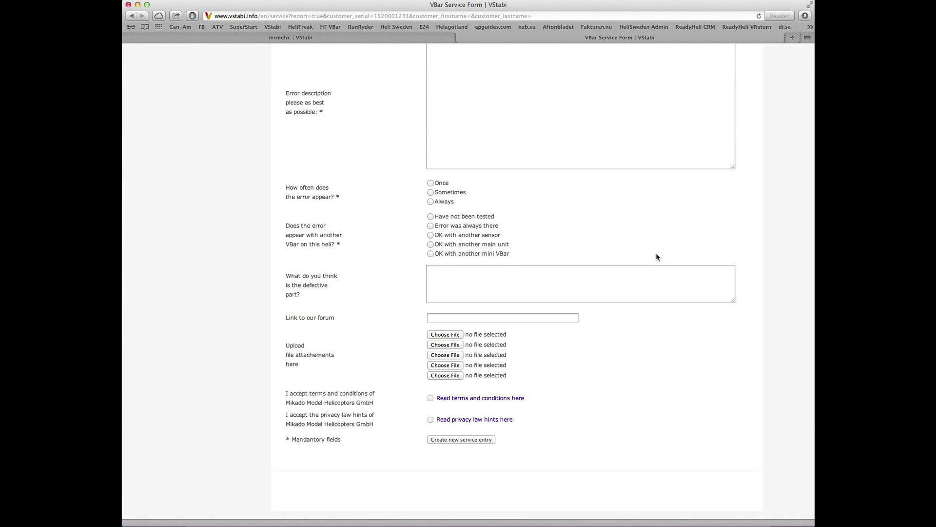
{"action": "scroll", "coordinate": [656, 254], "scroll_direction": "up", "scroll_amount": 15}
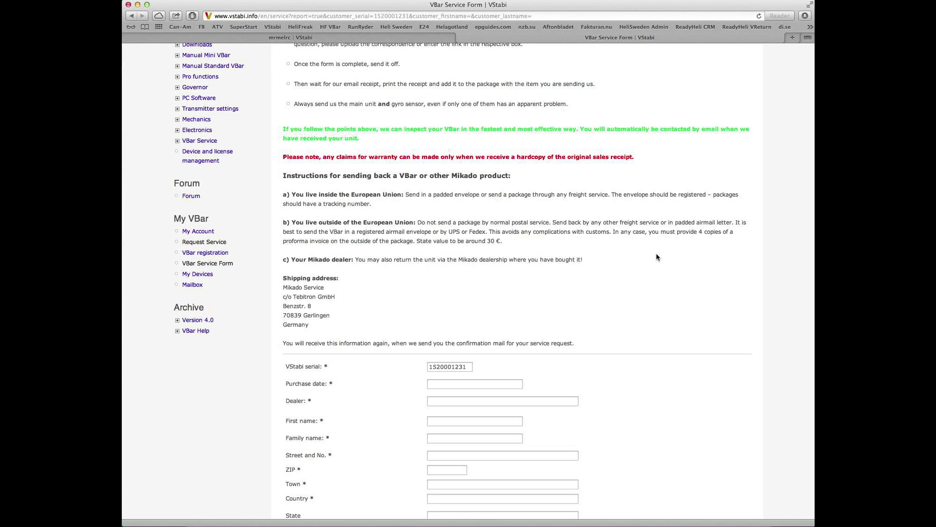
{"action": "left_click_drag", "start_coordinate": [340, 331], "coordinate": [281, 287]}
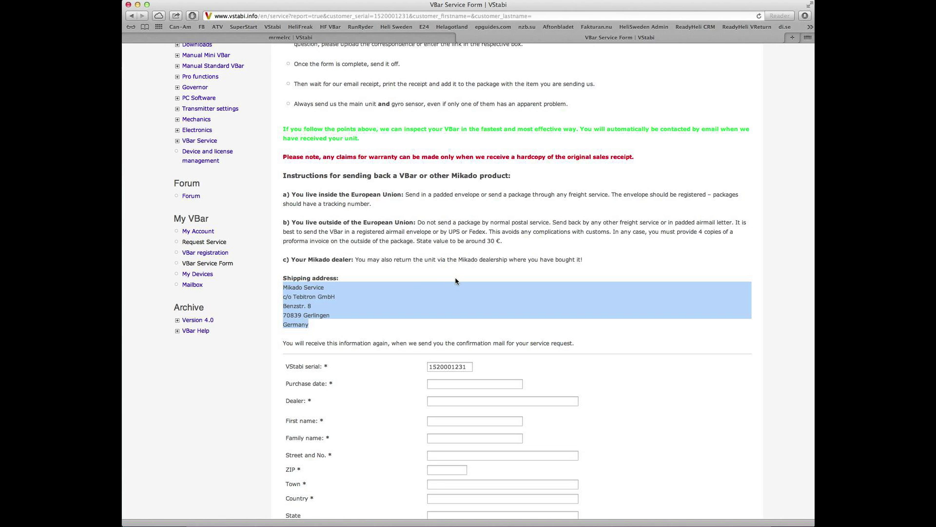
{"action": "scroll", "coordinate": [455, 281], "scroll_direction": "up", "scroll_amount": 3}
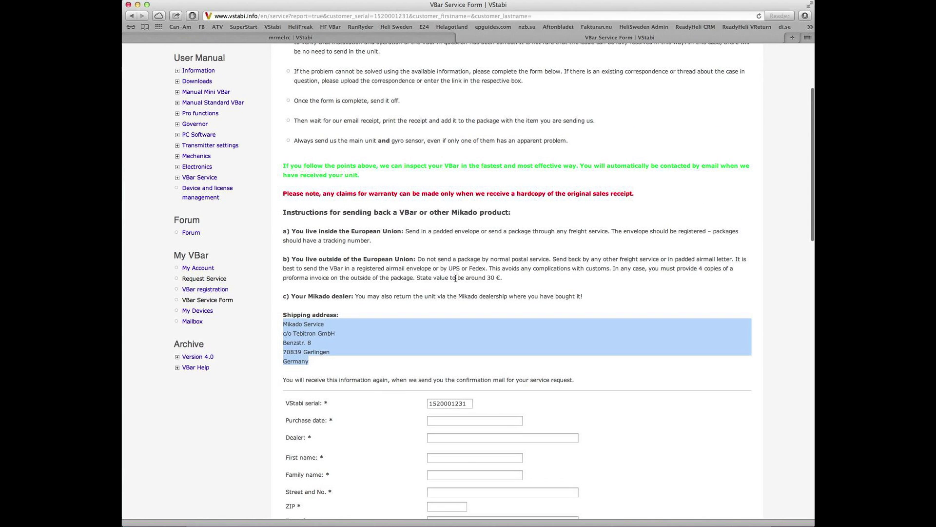
{"action": "scroll", "coordinate": [455, 278], "scroll_direction": "up", "scroll_amount": 1}
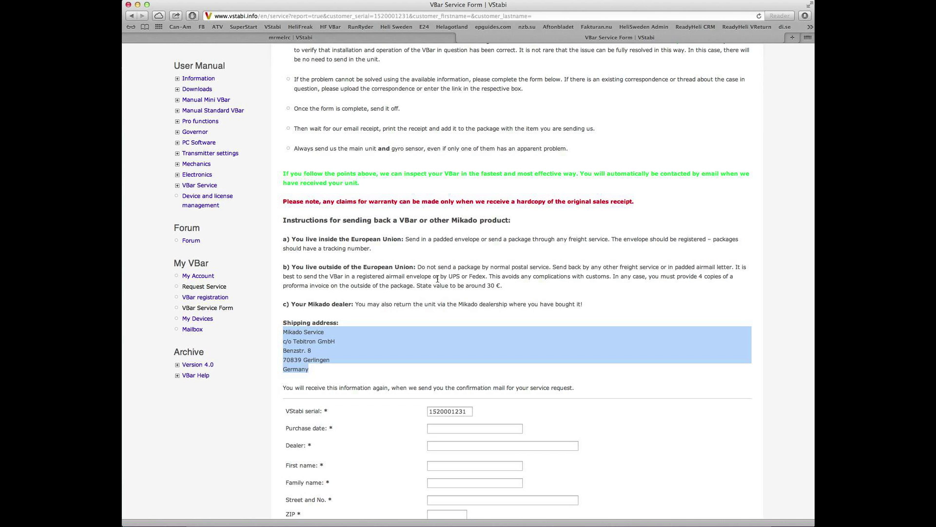
{"action": "scroll", "coordinate": [433, 282], "scroll_direction": "down", "scroll_amount": 20}
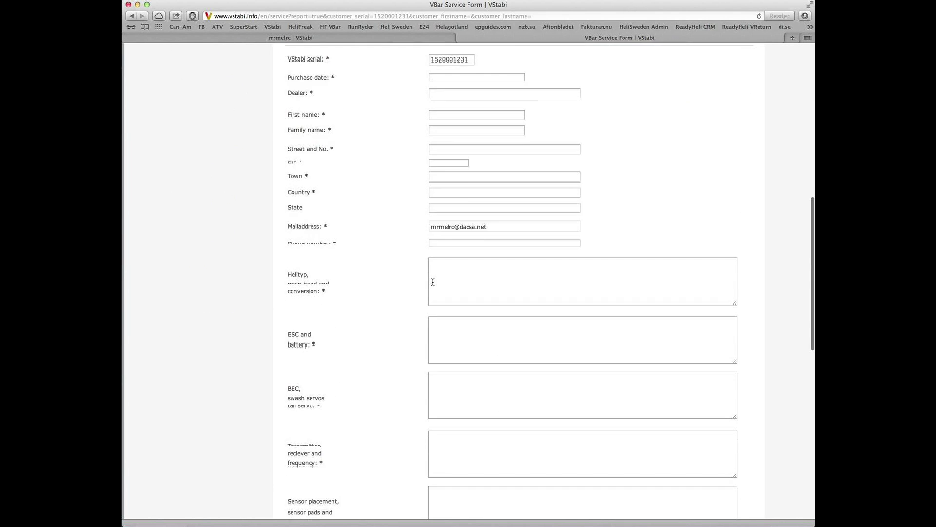
{"action": "scroll", "coordinate": [433, 281], "scroll_direction": "up", "scroll_amount": 10}
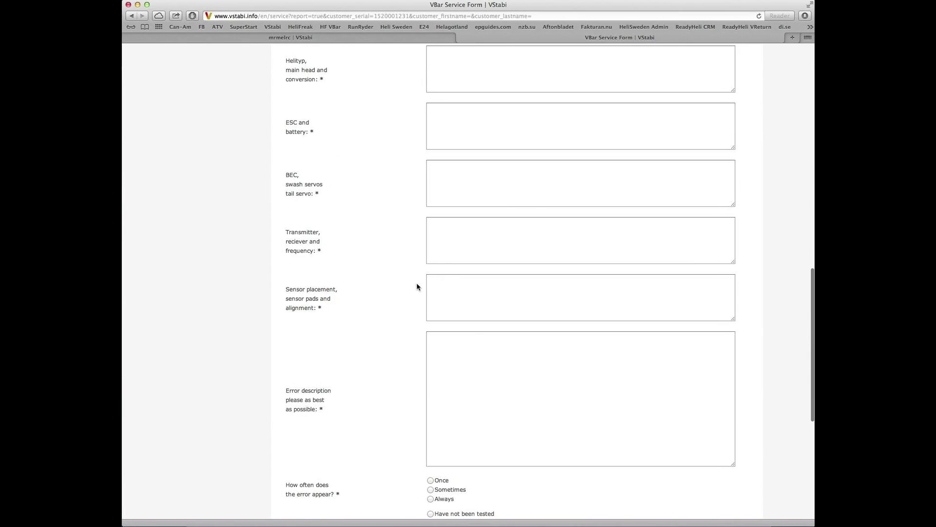
{"action": "scroll", "coordinate": [416, 286], "scroll_direction": "up", "scroll_amount": 20}
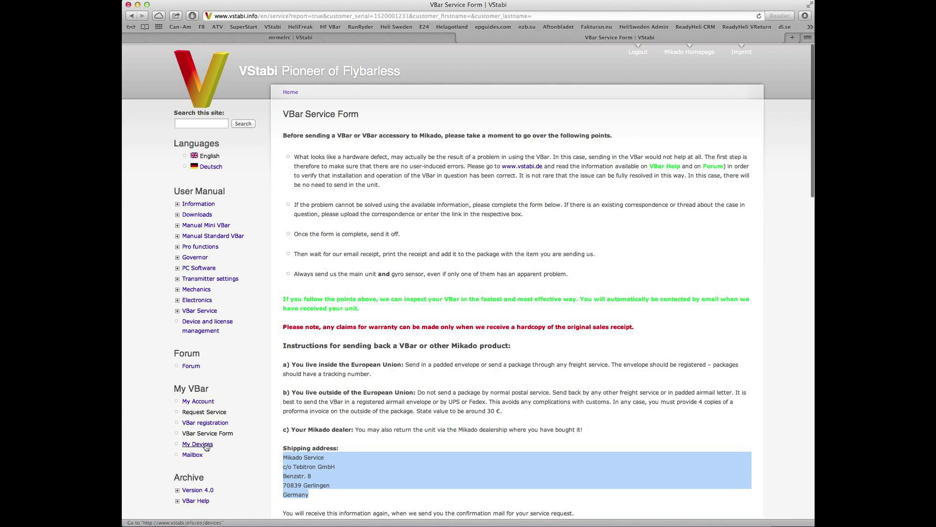
Transfer the device to the new owner's Mikado ID e-mail, then submit and confirm.
{"action": "left_click", "coordinate": [204, 444]}
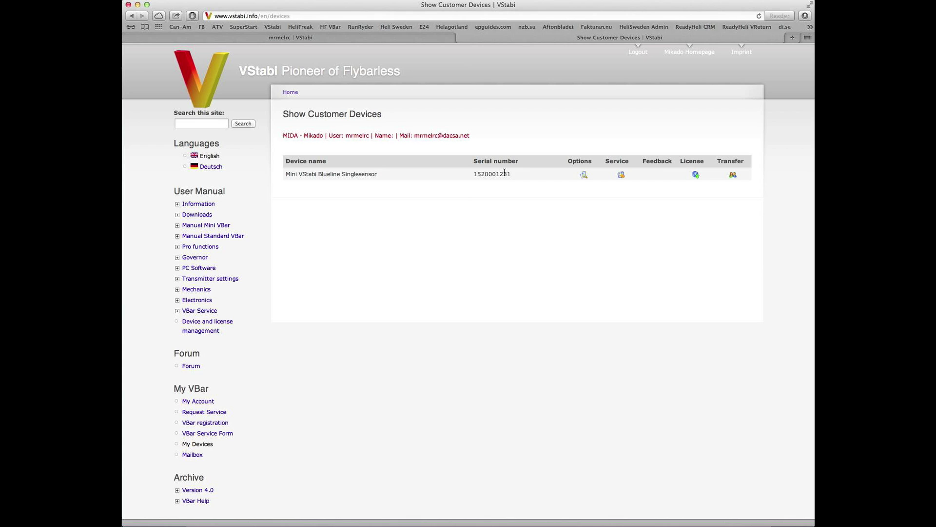
{"action": "left_click", "coordinate": [733, 176]}
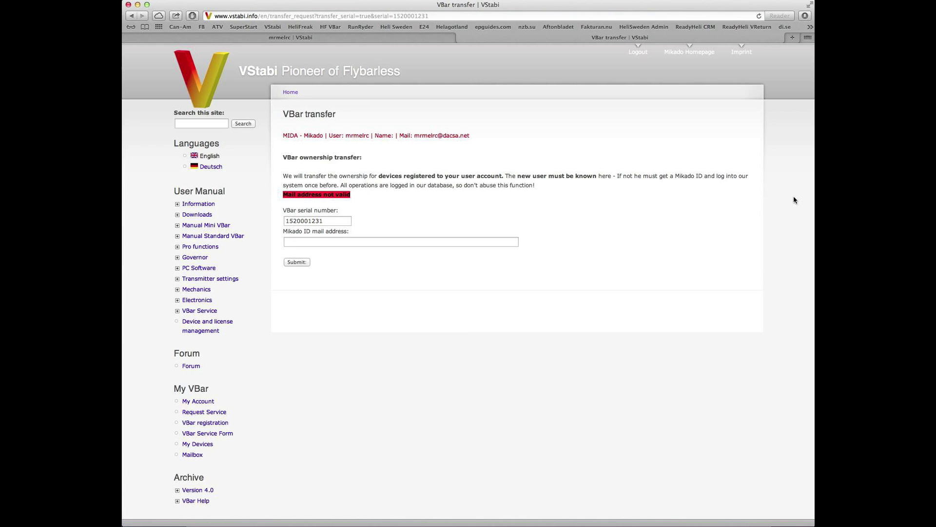
{"action": "left_click", "coordinate": [417, 242]}
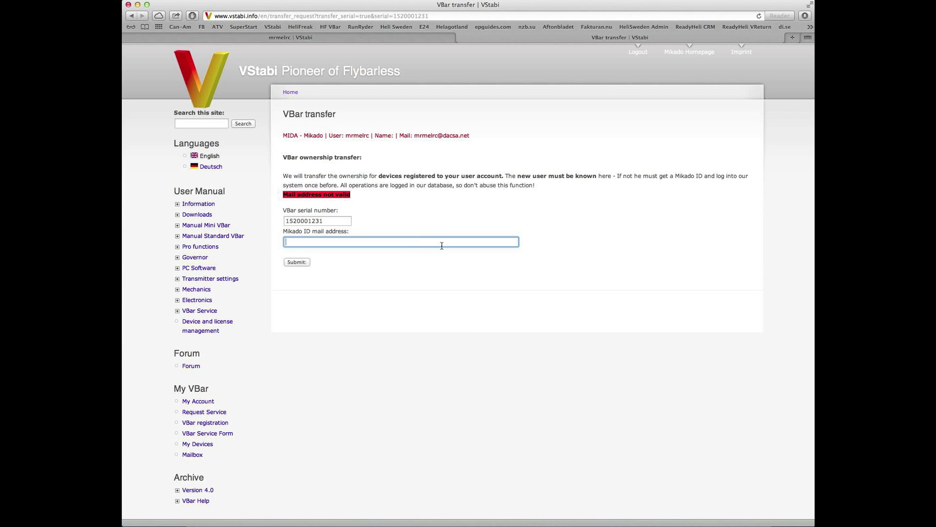
{"action": "left_click", "coordinate": [299, 263]}
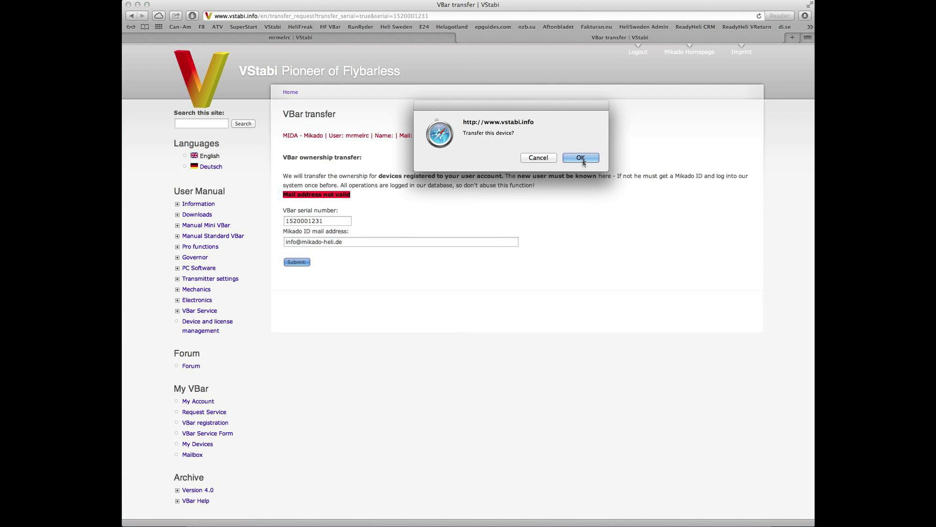
{"action": "left_click", "coordinate": [583, 158]}
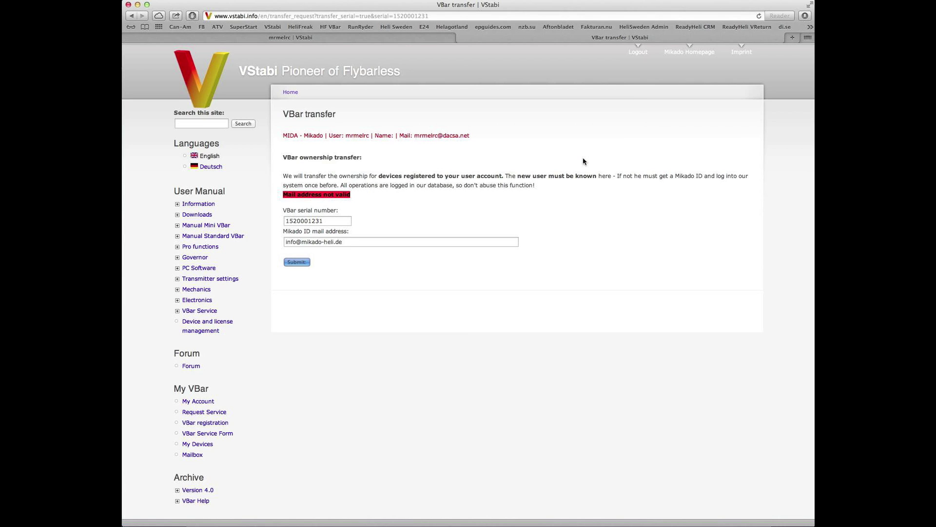